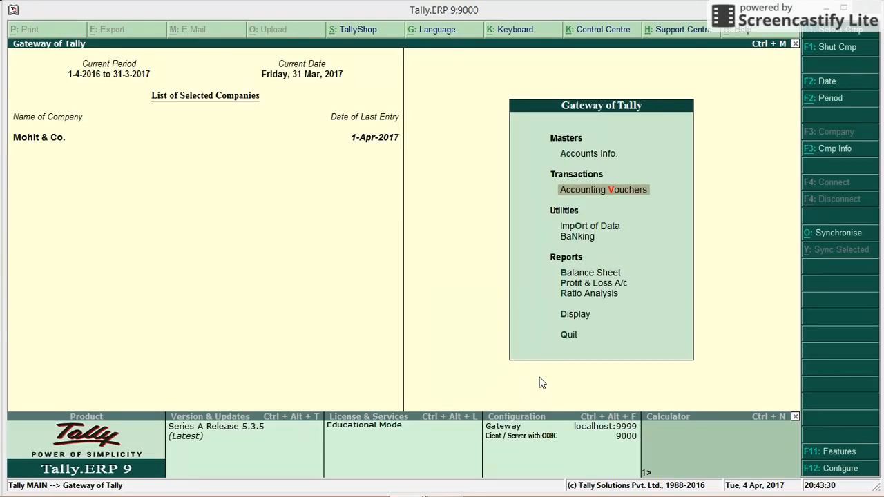
Start accounting voucher creation and bring up a sales voucher after viewing the receipt and purchase voucher types
left_click(464, 226)
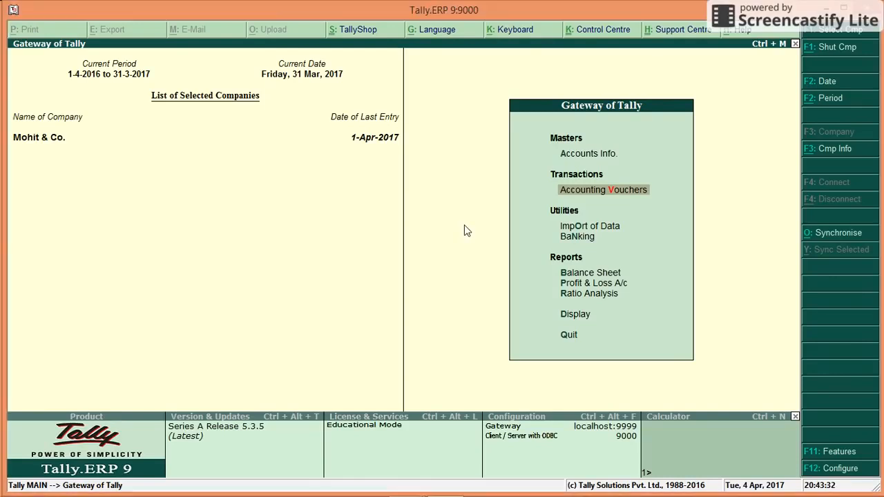
key("Return")
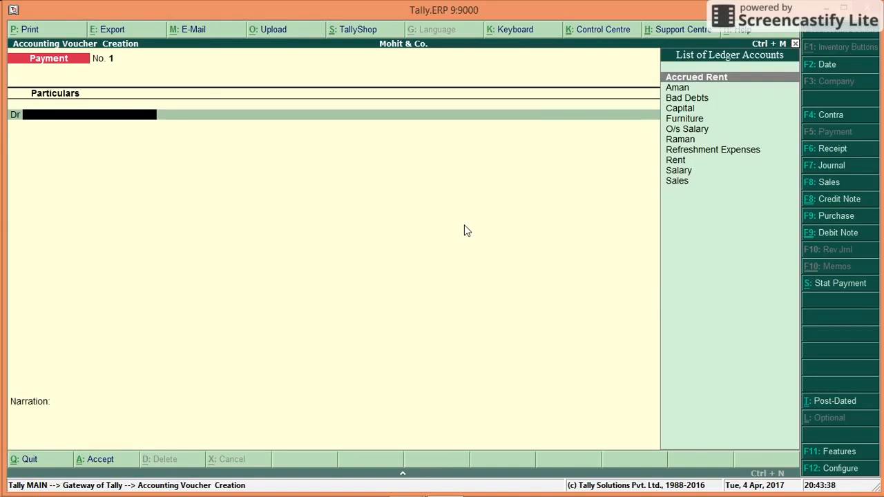
key("F6")
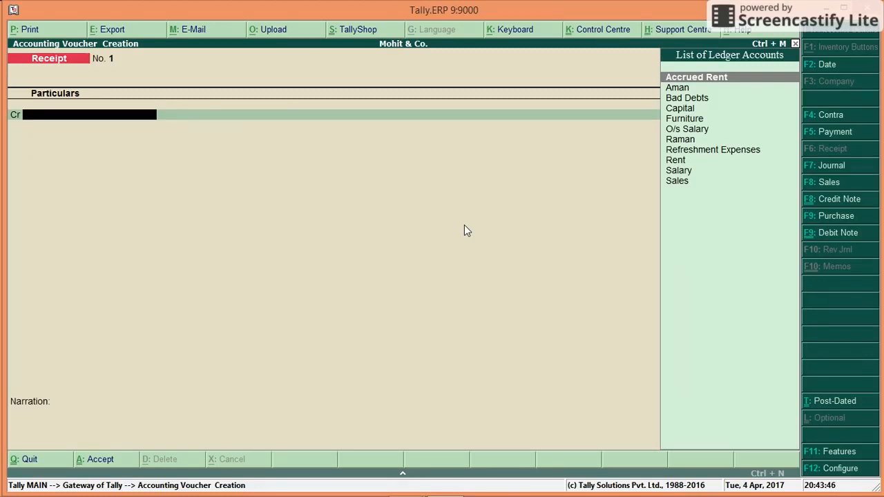
key("F8")
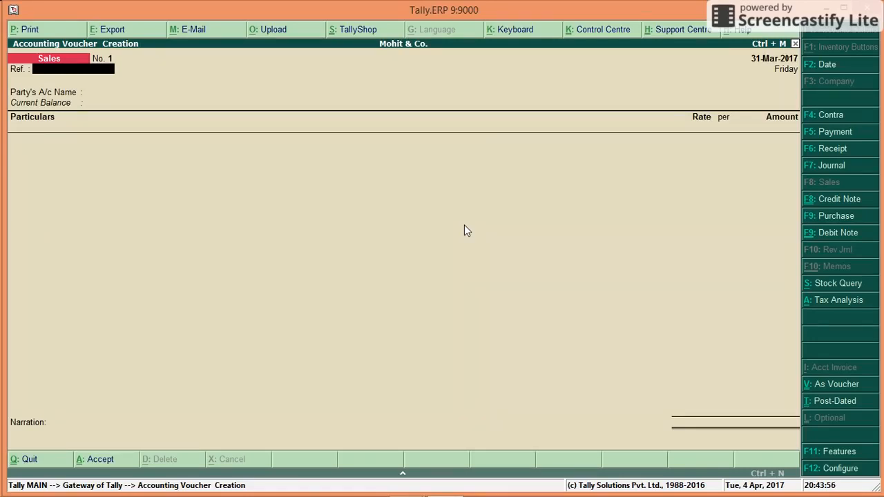
key("F9")
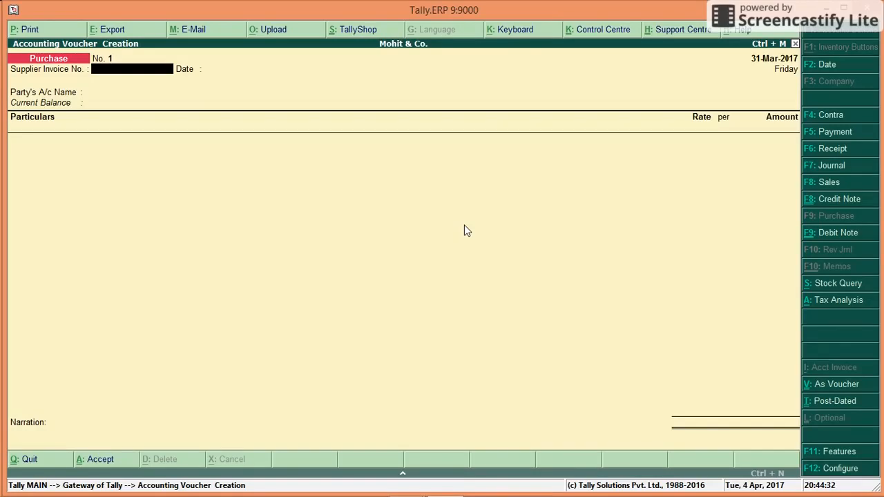
key("F8")
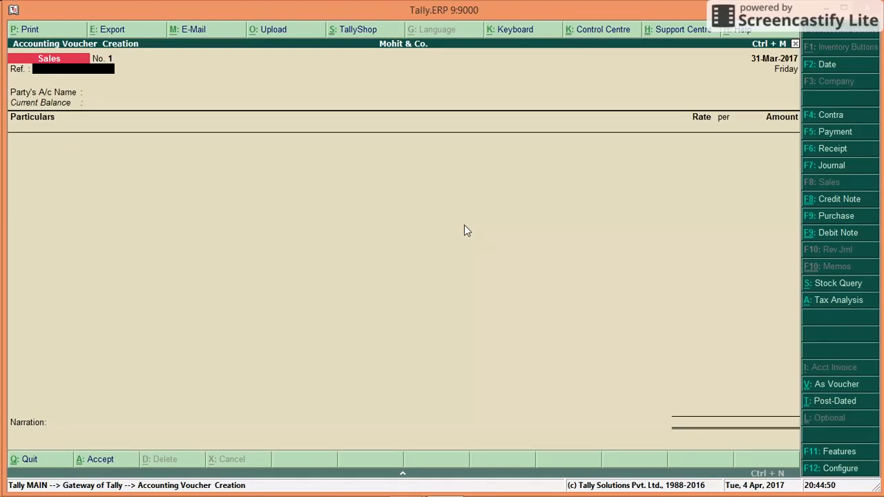
Open the company's accounting features and examine the options for invoicing and recording purchases in invoice format
key("F11")
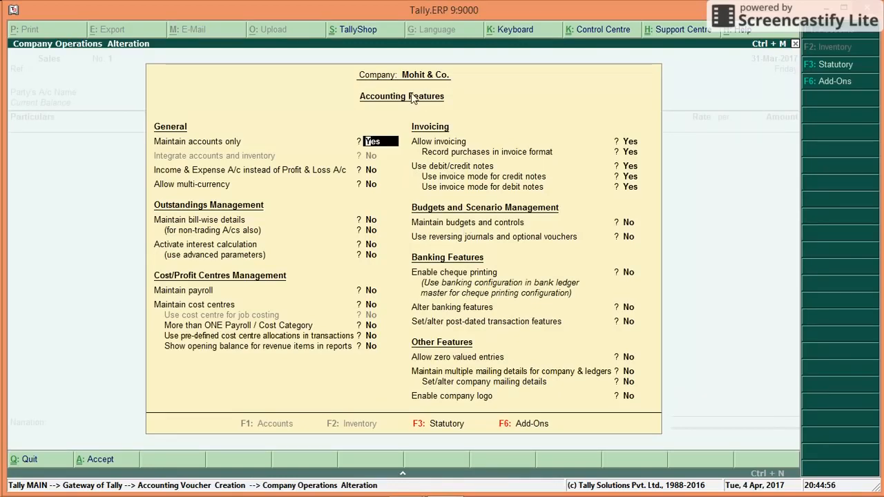
key("Return")
key("Return")
key("Return")
key("Return")
key("Return")
key("Return")
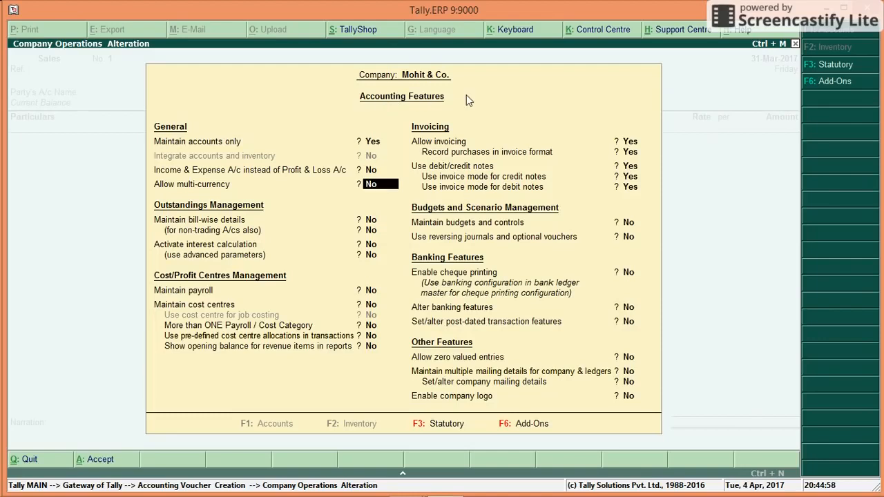
key("Return")
key("Return")
key("Up")
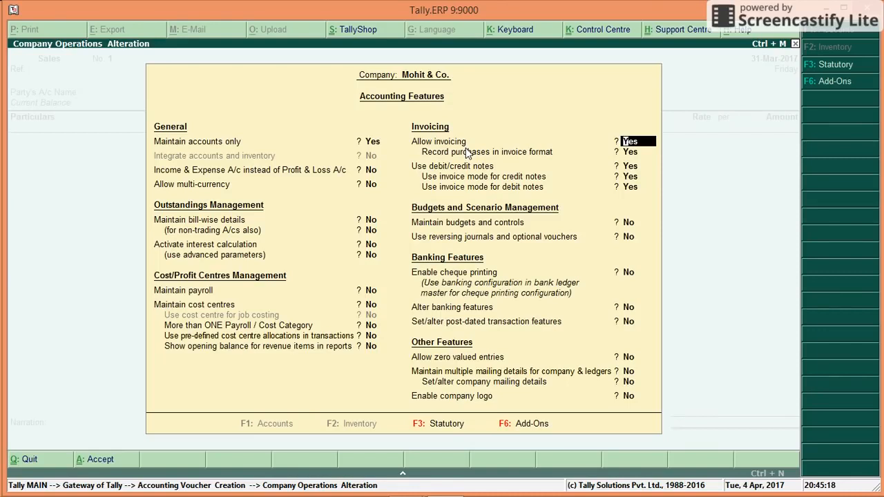
key("Return")
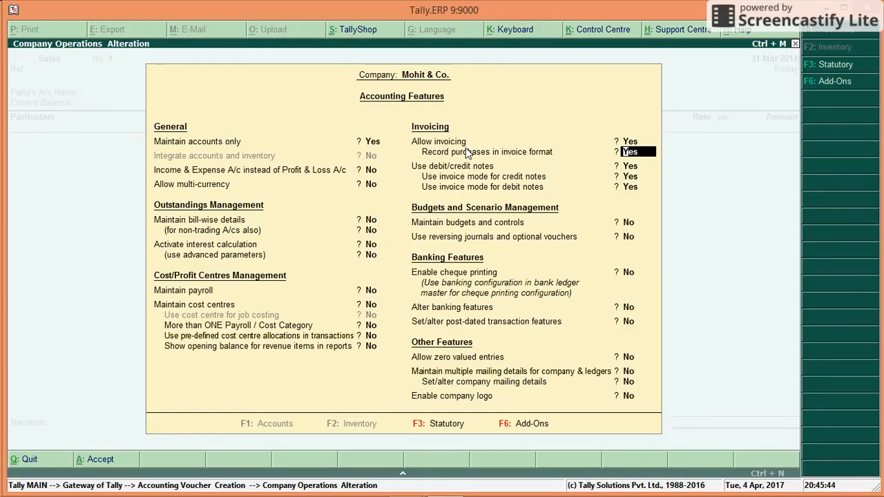
Go through the remaining accounting features, from debit/credit notes to the other features, and accept the settings
key("Return")
key("Return")
key("Return")
key("Return")
key("Return")
key("Return")
key("Return")
key("Return")
key("Return")
key("Return")
key("Return")
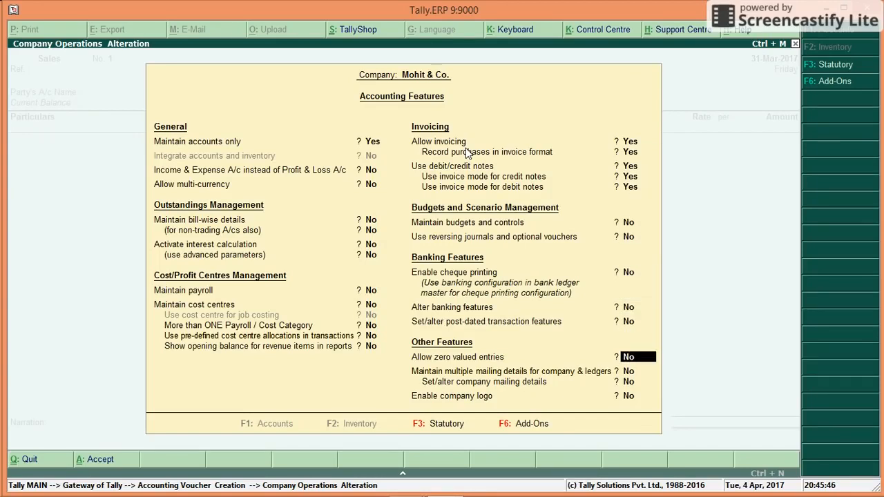
key("Return")
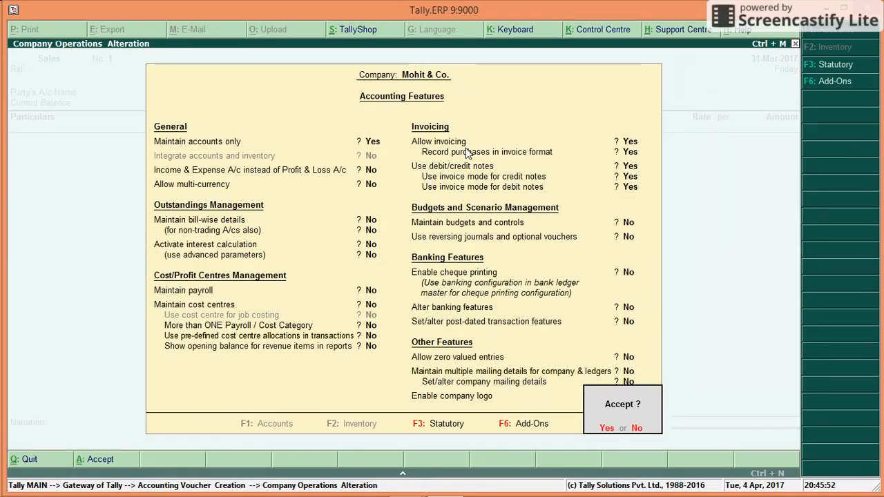
key("Return")
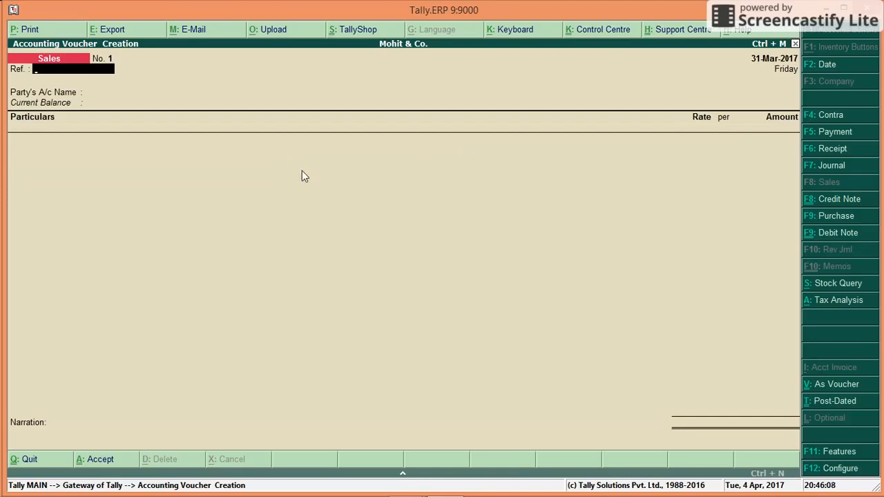
Switch the sales entry from invoice mode to voucher mode and choose Cash as the debit ledger
key("ctrl+v")
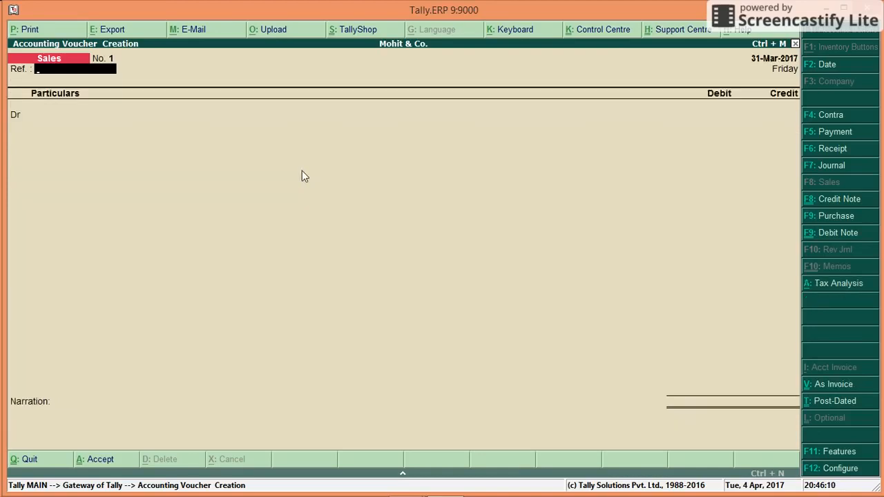
key("Return")
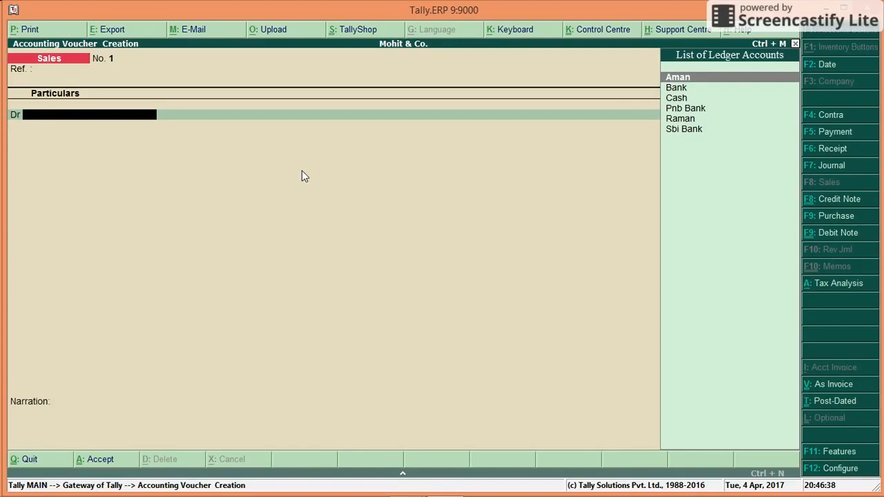
key("Down")
key("Down")
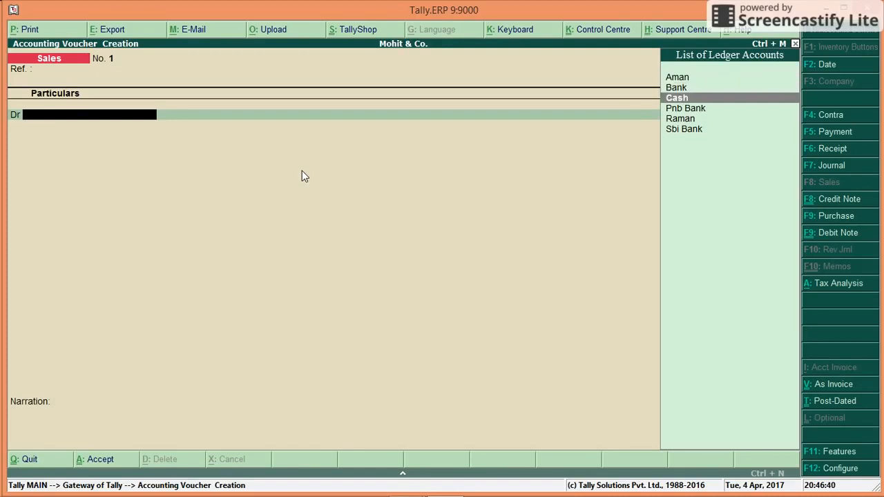
key("Return")
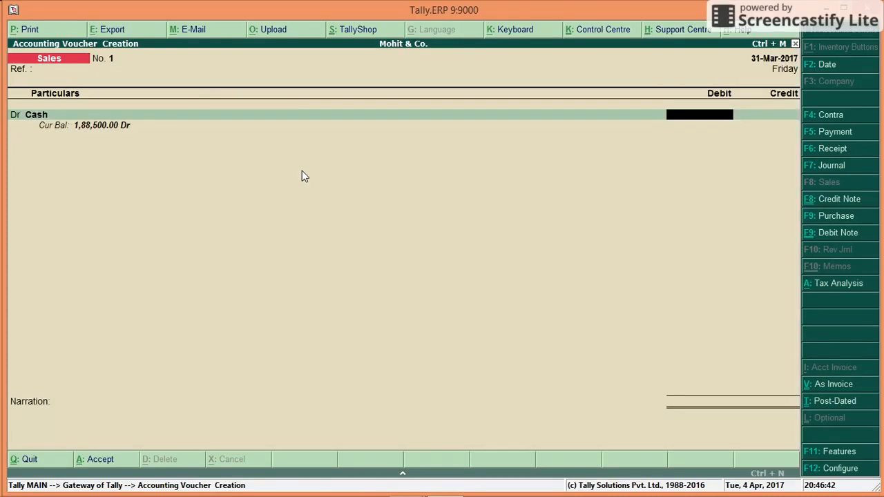
key("F2")
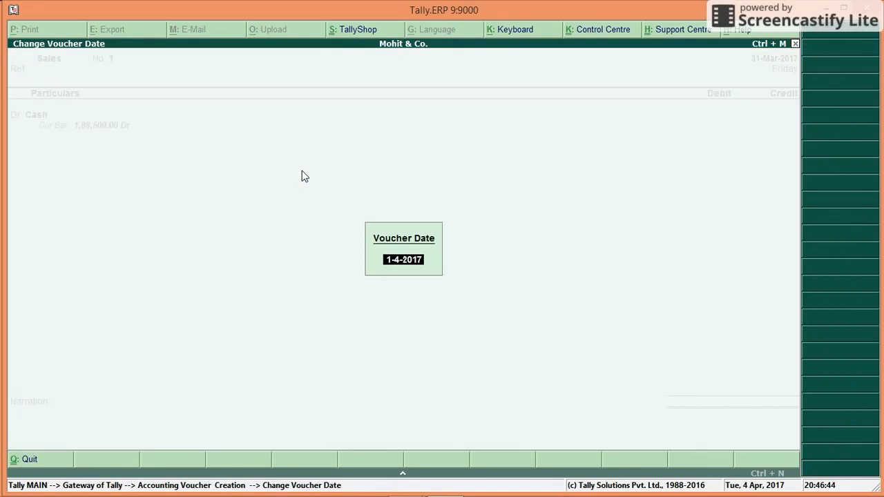
key("Return")
key("Escape")
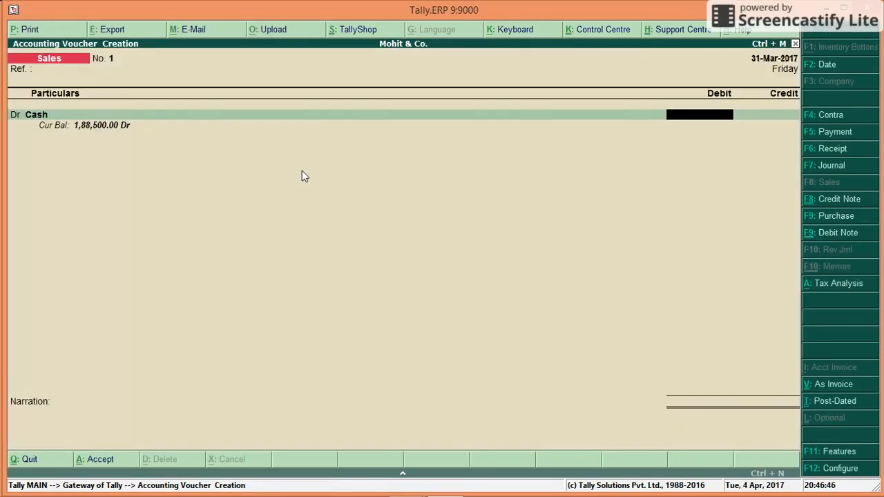
Change the period to 1-4-2017 through 31-3-2018 and set the sales voucher's date to 1-4-2017
key("alt+F2")
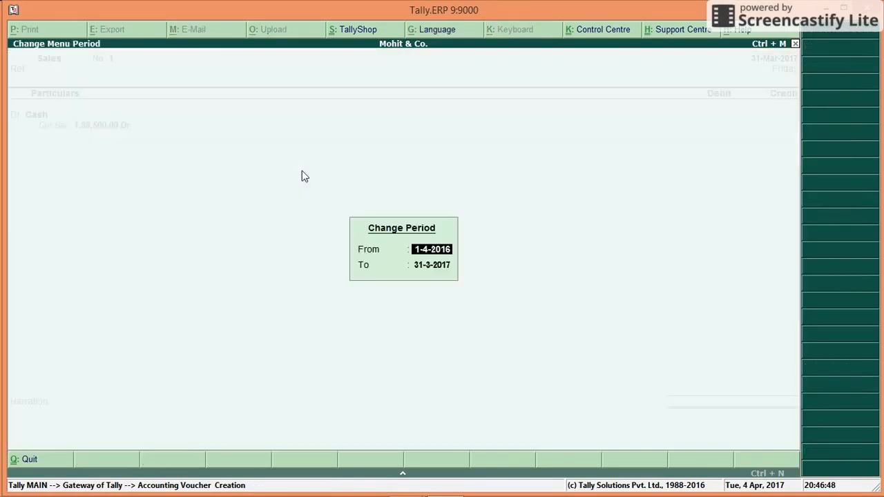
type("1-4-2017")
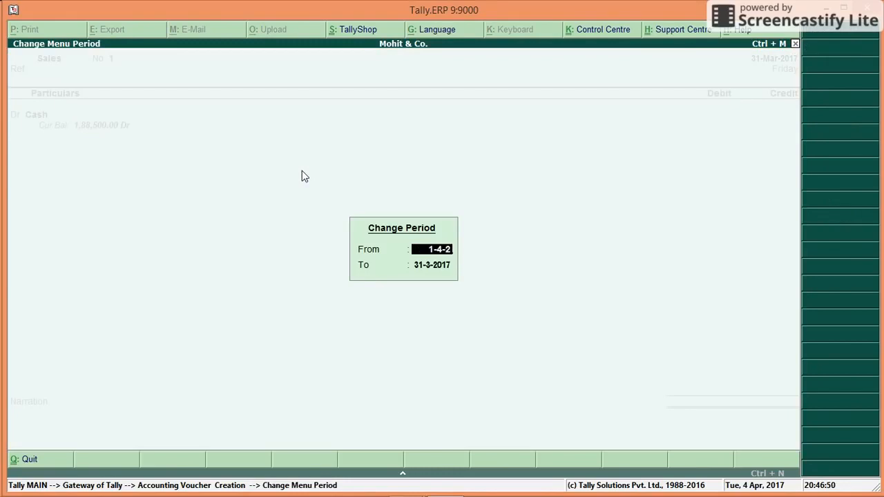
key("Return")
type("31-3-2018")
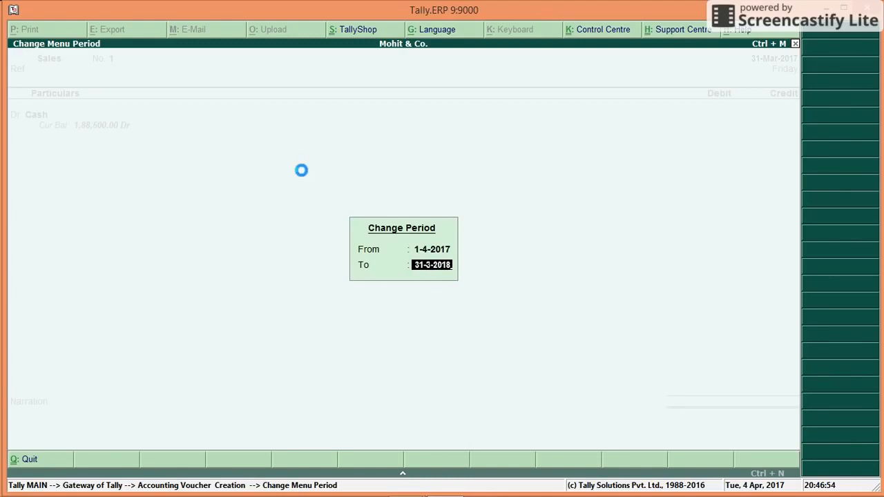
key("Return")
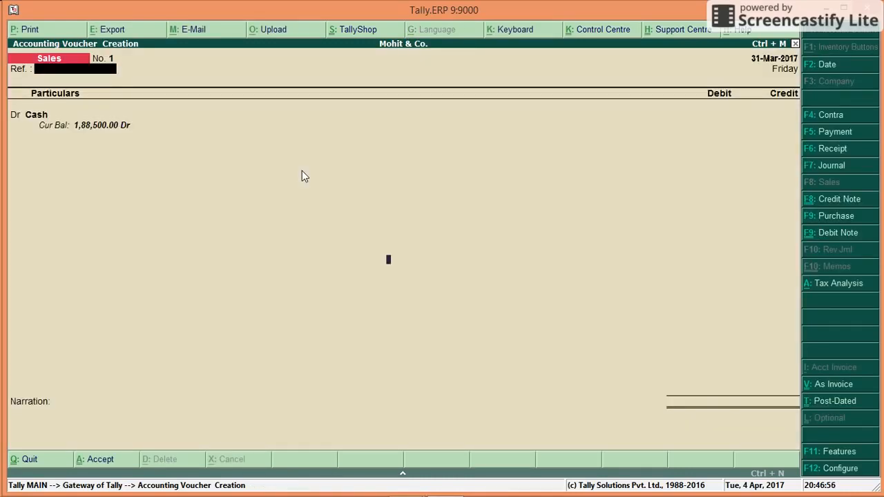
key("F2")
key("Return")
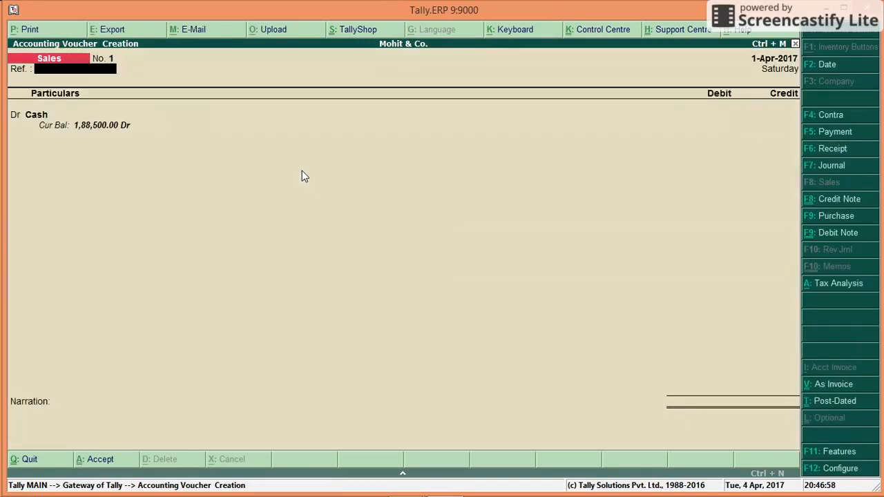
Debit Cash 2500, credit Sales with the same amount, and save the cash sales voucher with a blank narration
key("Return")
key("Return")
type("2500")
key("Return")
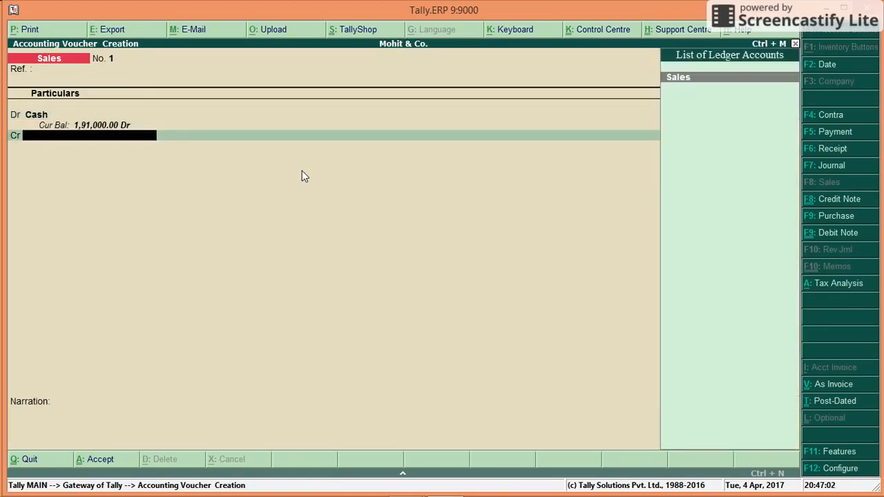
key("Return")
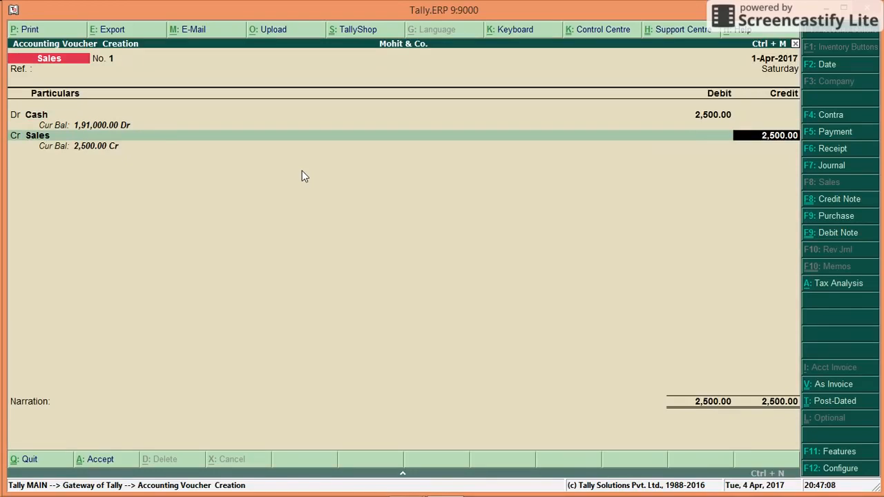
key("Return")
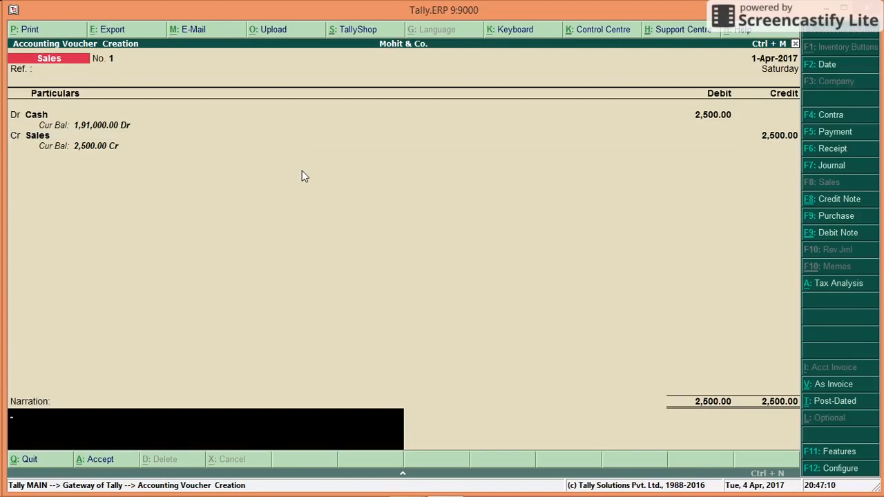
key("Return")
key("Return")
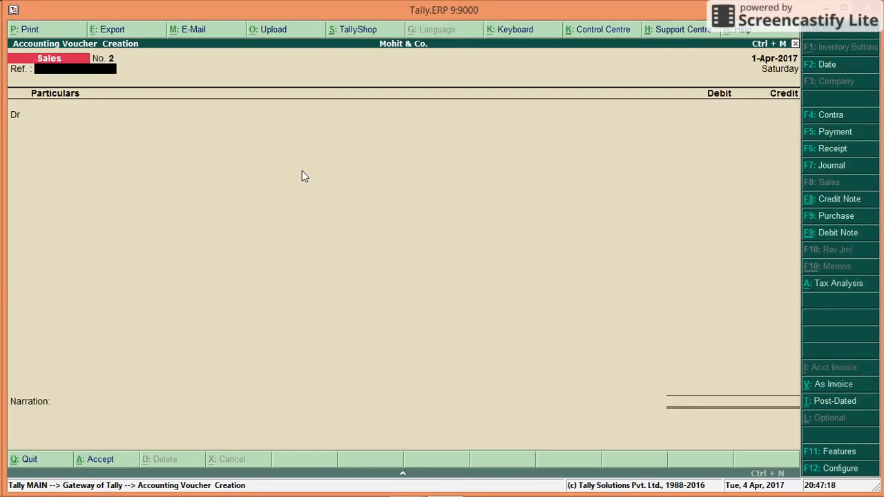
Record a credit sales voucher debiting the first listed customer's ledger 3500 and crediting Sales, with a blank narration
key("Return")
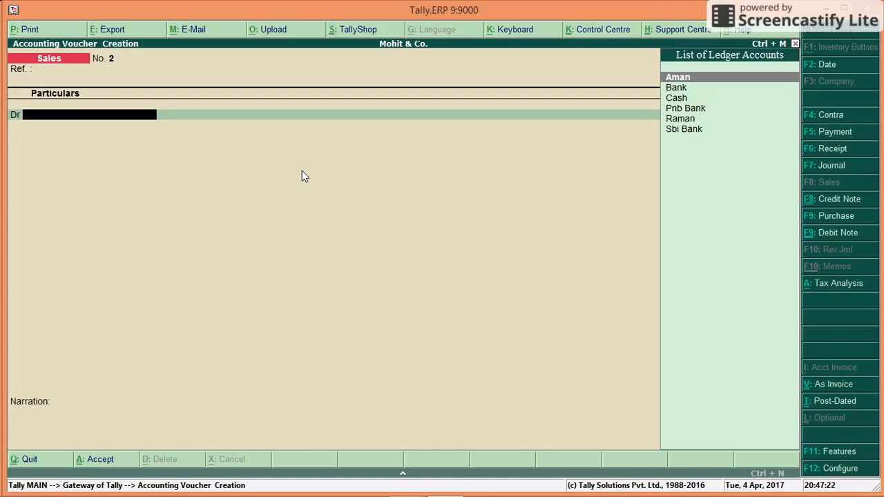
key("Return")
type("3500")
key("Return")
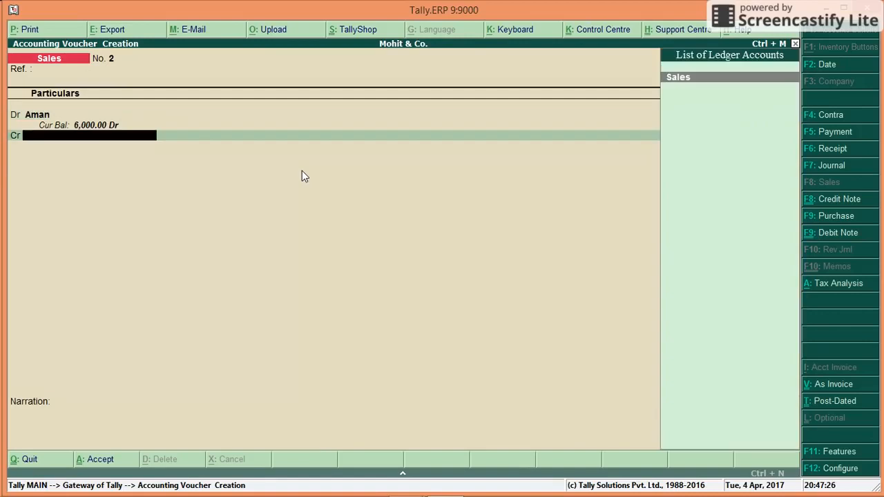
key("Return")
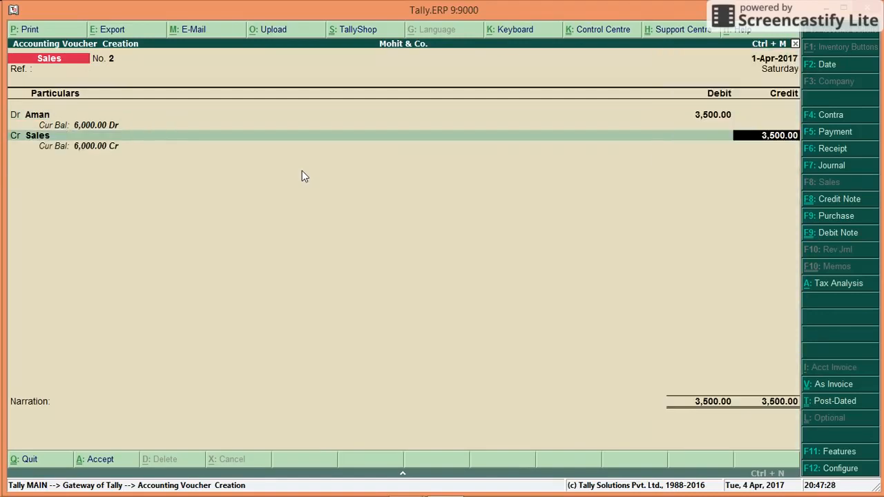
key("Return")
key("Return")
key("Return")
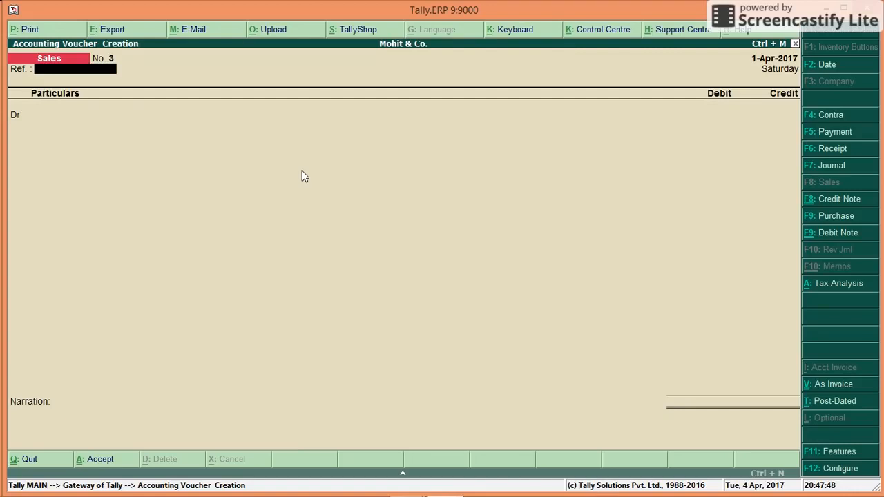
Switch the sales entry from voucher mode to invoice mode and choose Cash as the party account, leaving the reference blank
key("ctrl+v")
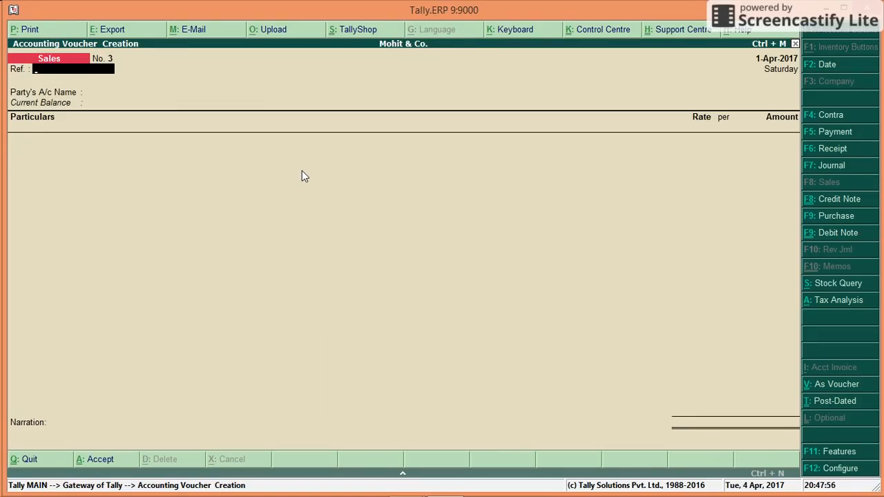
key("Return")
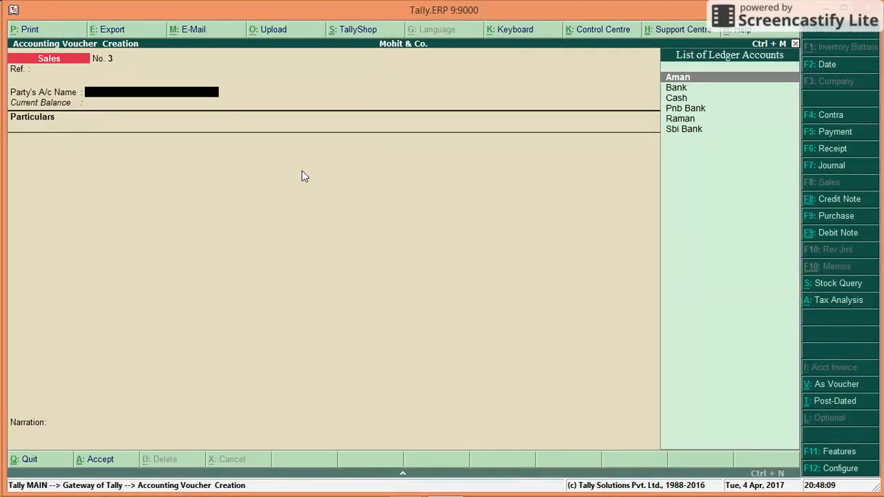
key("Down")
key("Down")
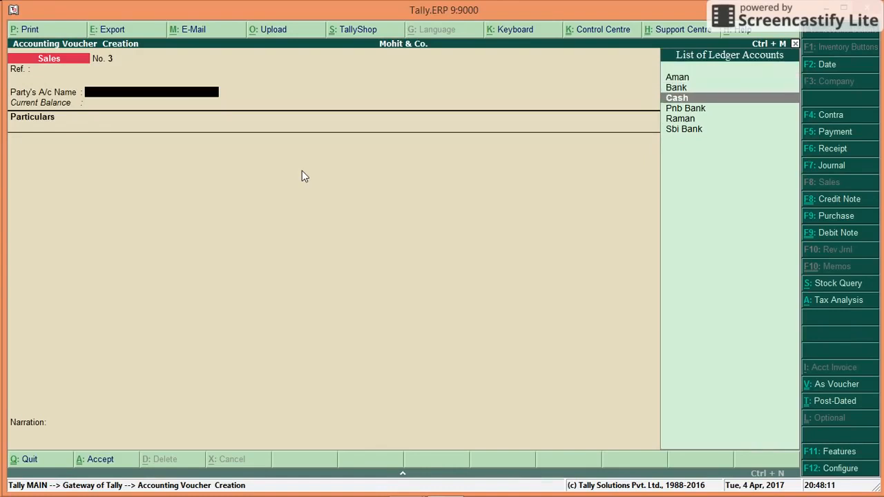
key("Return")
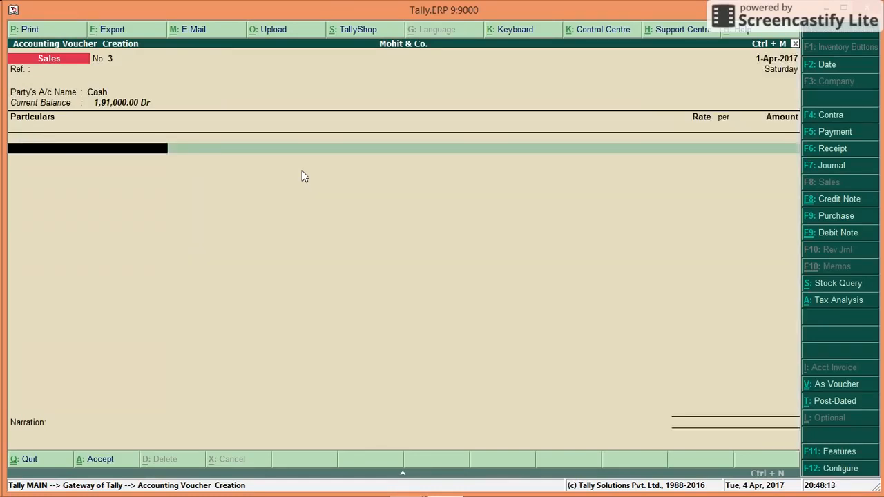
Enter Sales with an amount of 25,000 in the cash invoice and save it with a blank narration
type("Sa")
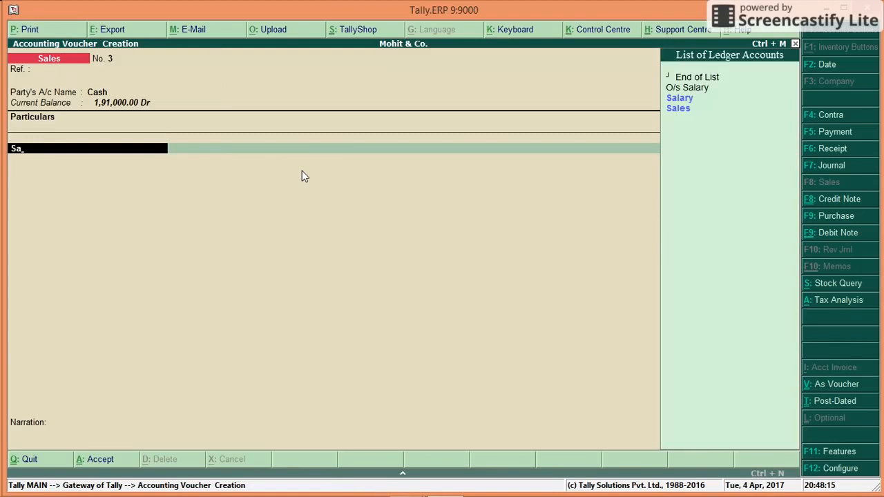
key("Down")
key("Return")
type("25,000")
key("Return")
key("Return")
key("Return")
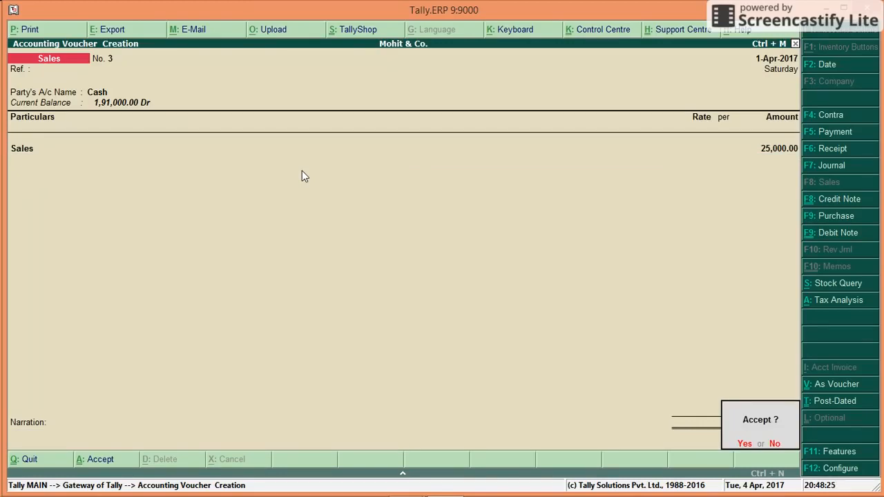
key("Return")
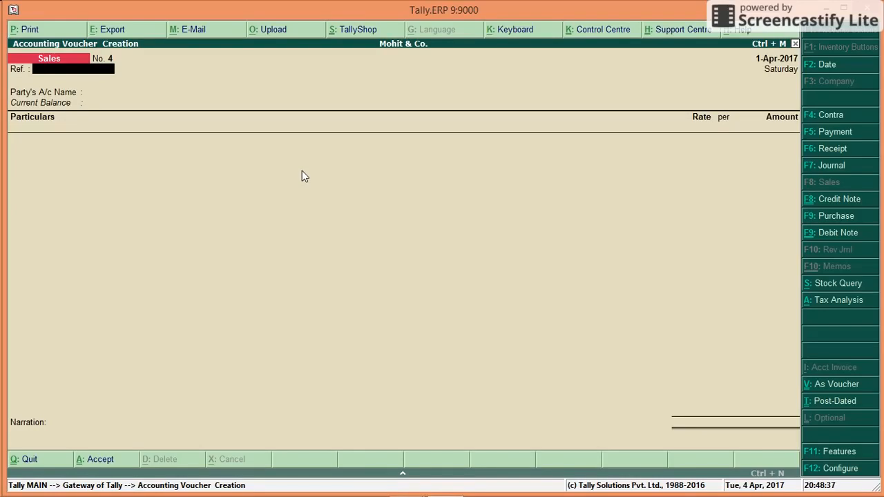
Create a ledger with the new customer's name under Sundry Debtors as the party account of the next sales invoice
key("Return")
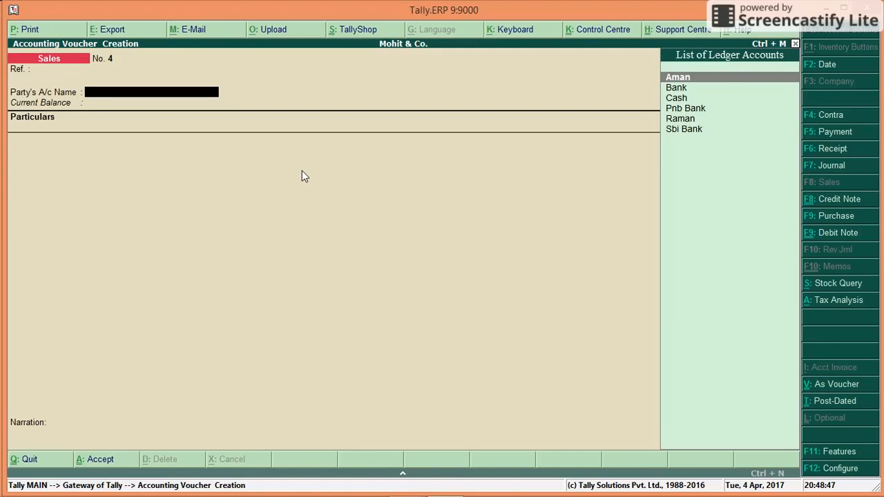
key("alt+c")
type("Deepak")
key("Return")
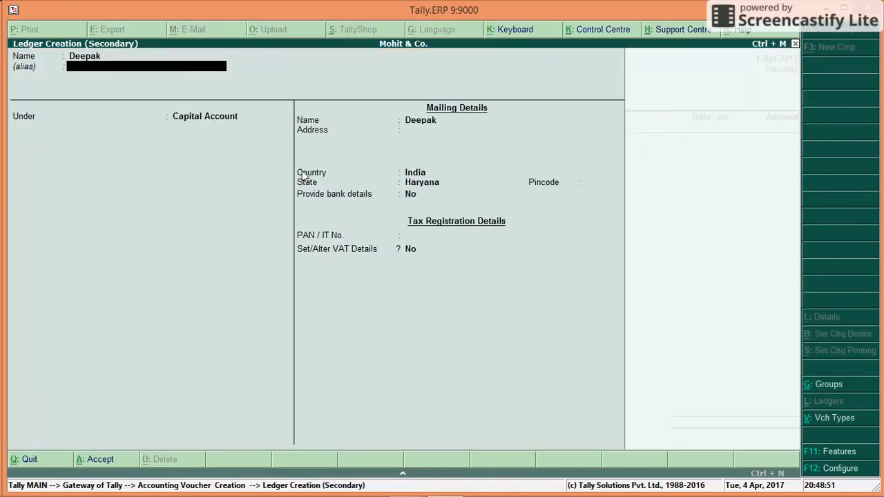
key("Return")
type("S")
key("Down")
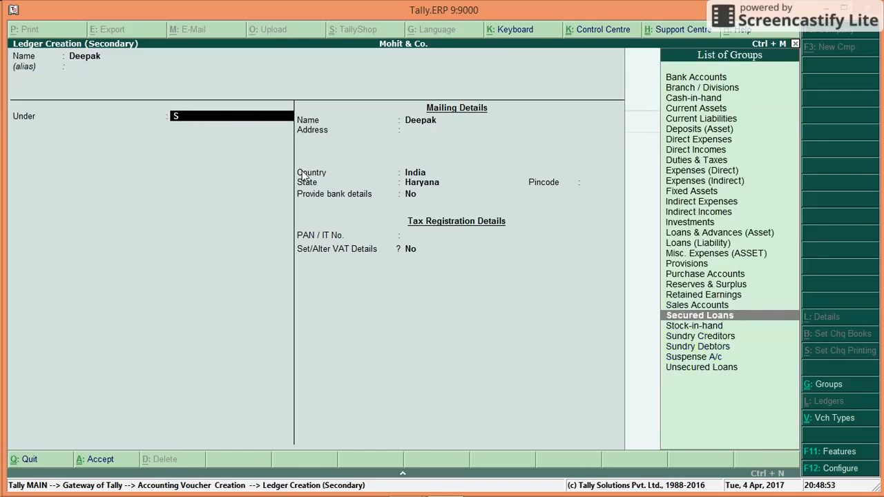
key("Down")
key("Down")
key("Down")
key("Return")
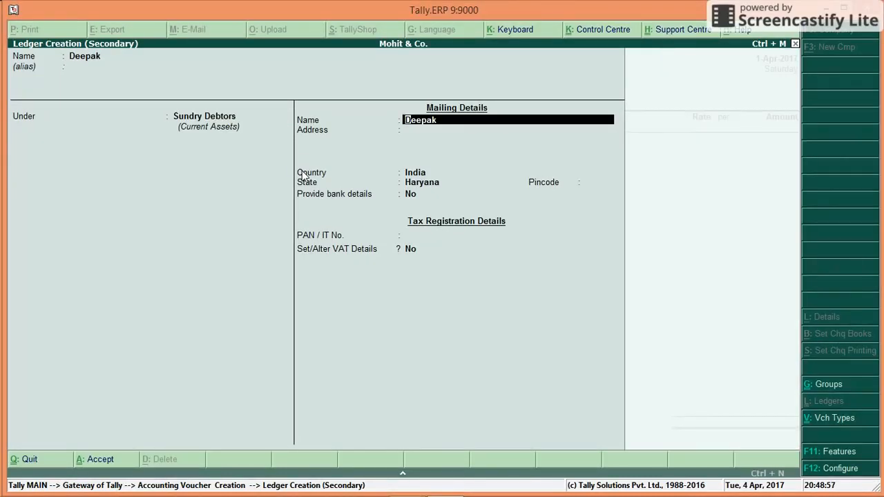
key("ctrl+a")
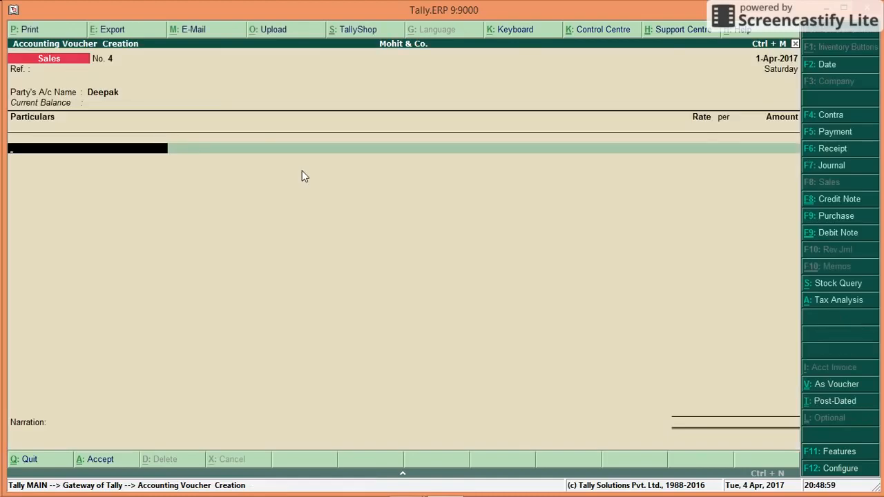
Enter Sales with an amount of 24000 in the credit sales invoice and save it with a blank narration
type("Sa")
key("Down")
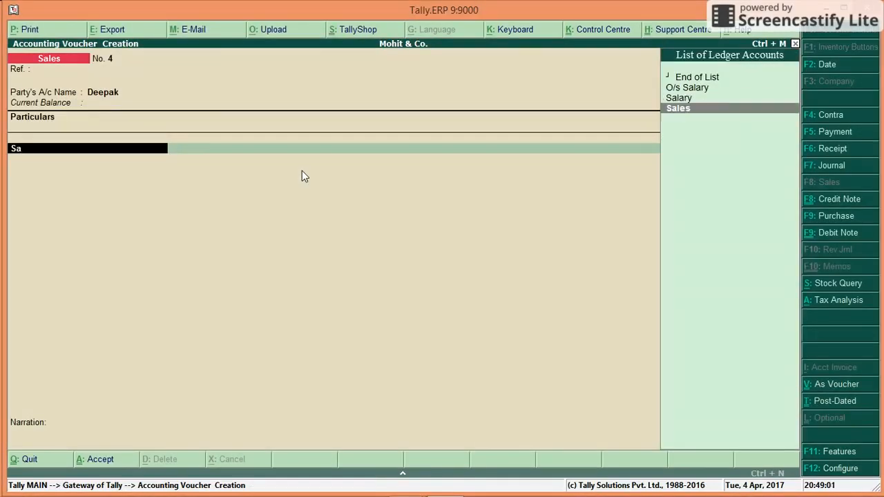
key("Return")
type("24000")
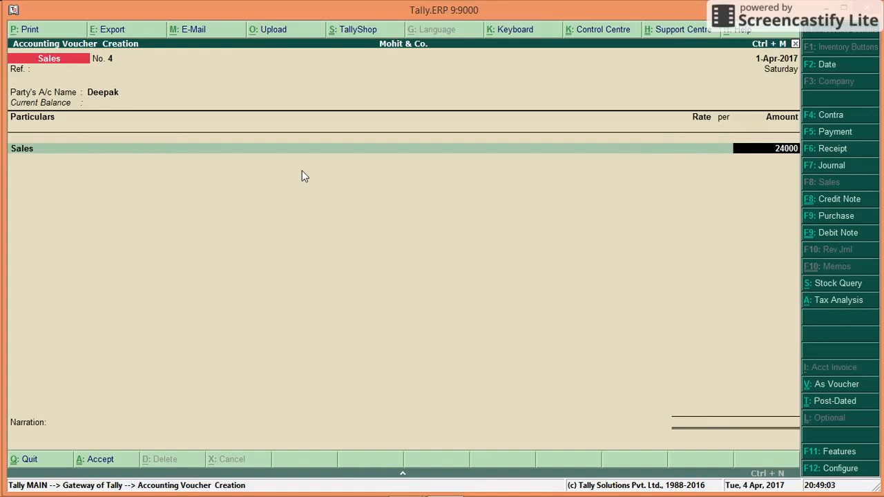
key("Return")
key("Return")
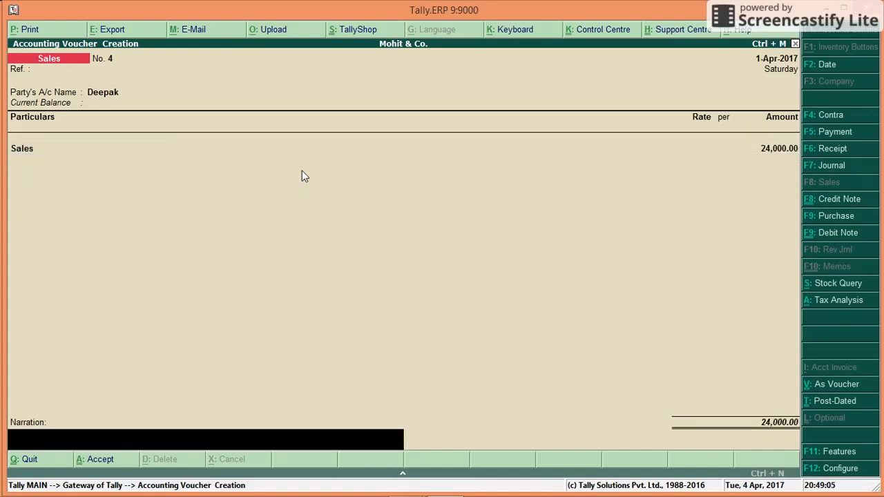
key("Return")
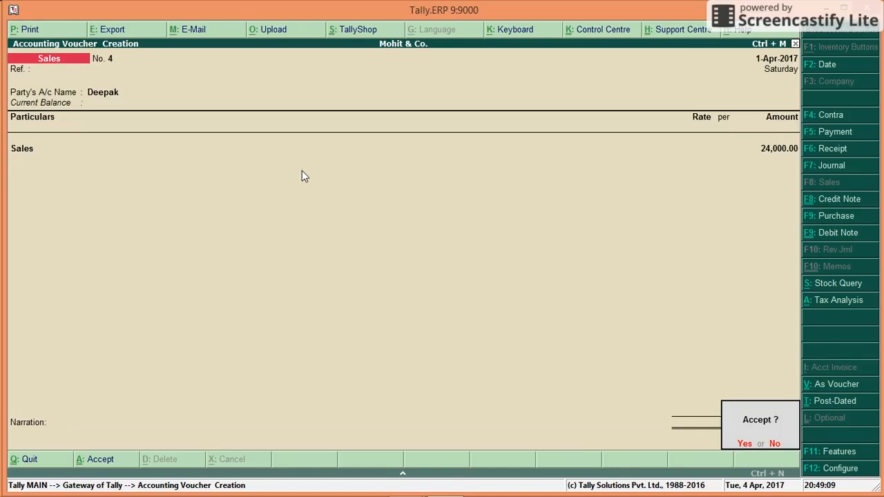
key("Return")
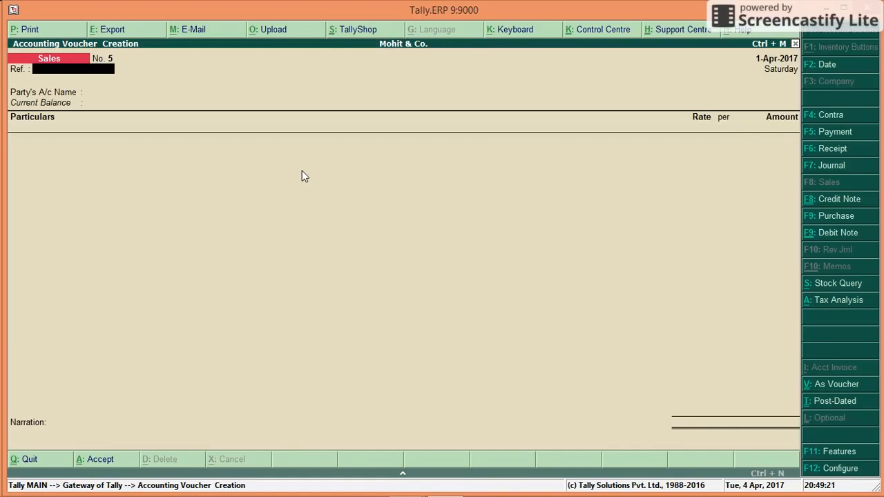
Open a purchase entry in voucher mode and credit Cash 36,000, leaving the supplier invoice number and date blank
key("F9")
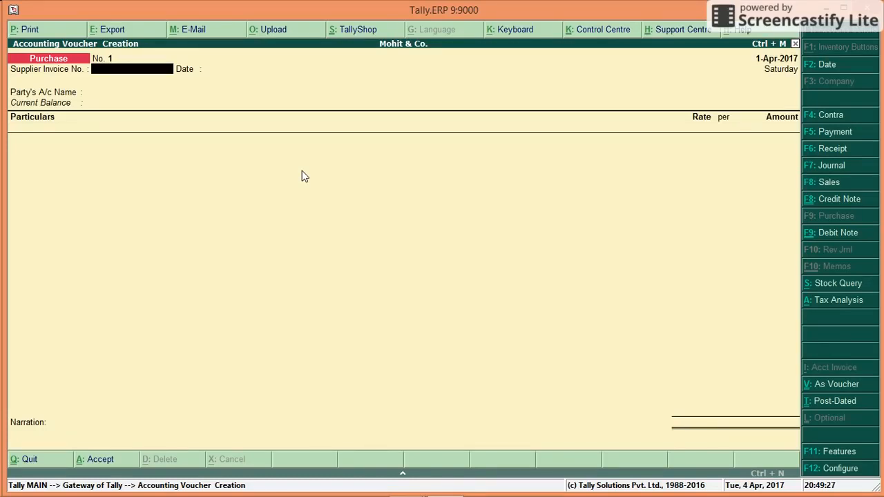
key("ctrl+v")
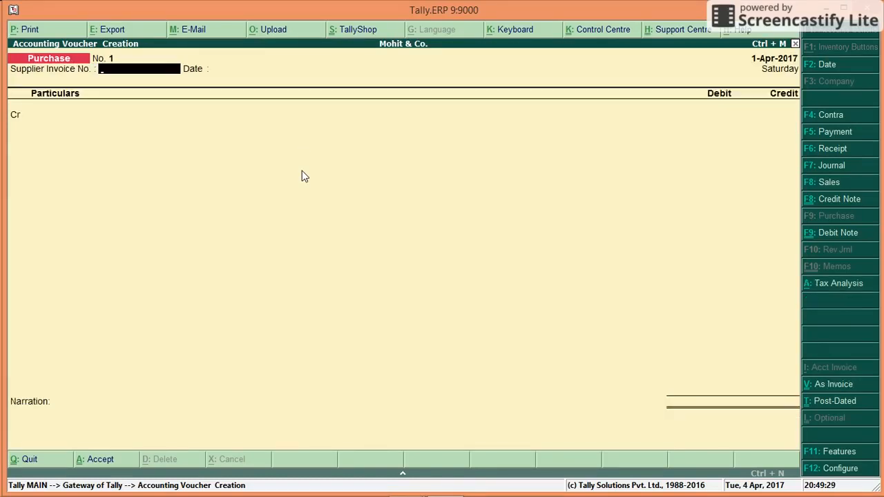
key("Return")
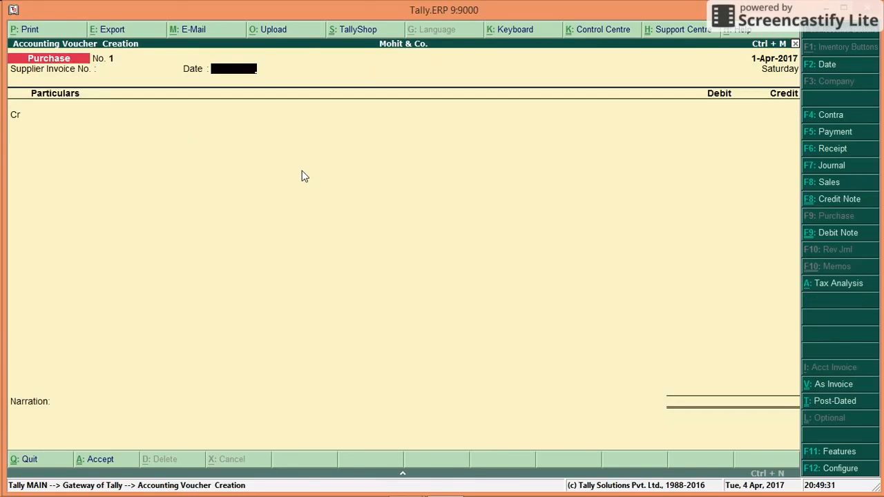
key("Return")
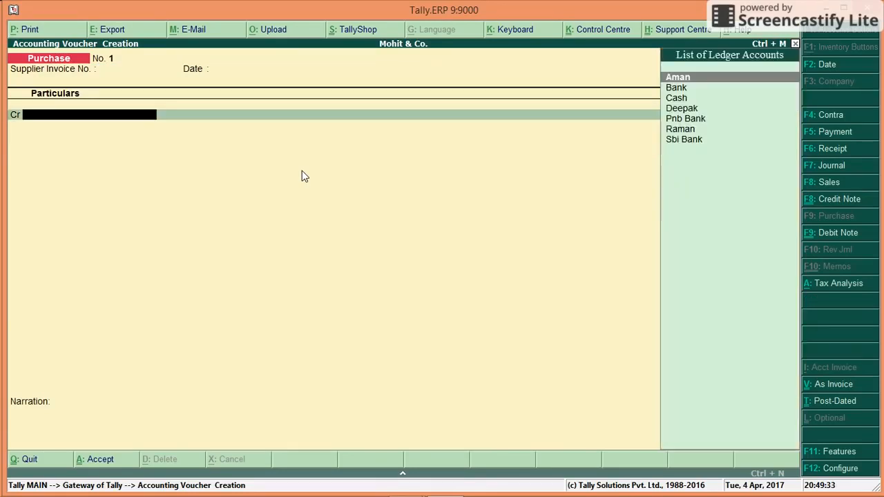
key("Down")
key("Down")
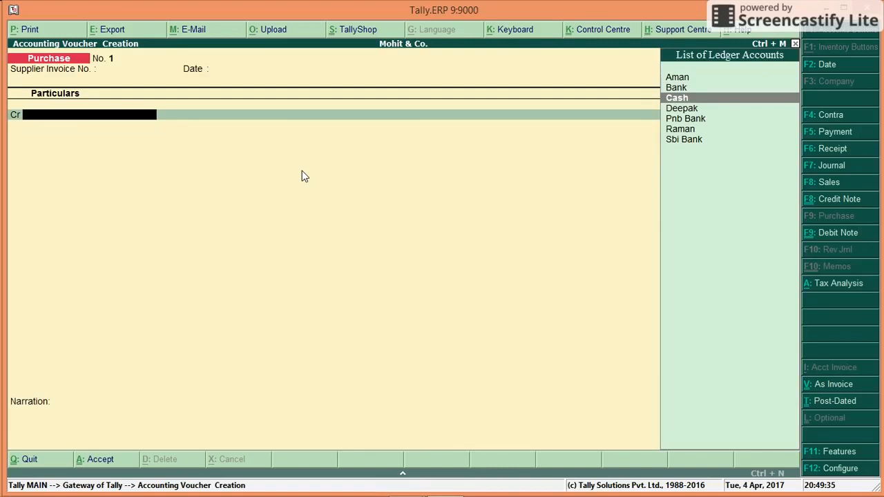
key("Return")
type("36,")
type("000")
key("Return")
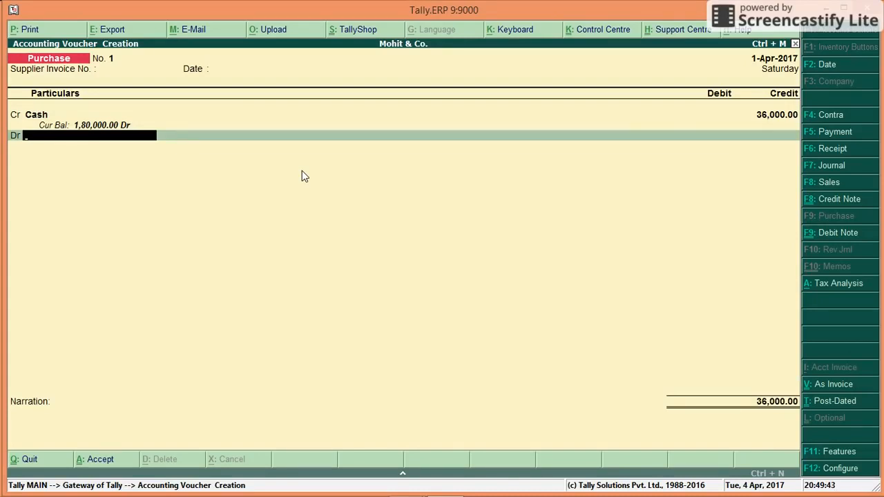
Create a ledger named Purchase under Purchase Accounts from the voucher's debit line
key("alt+c")
type("Purchase")
key("Return")
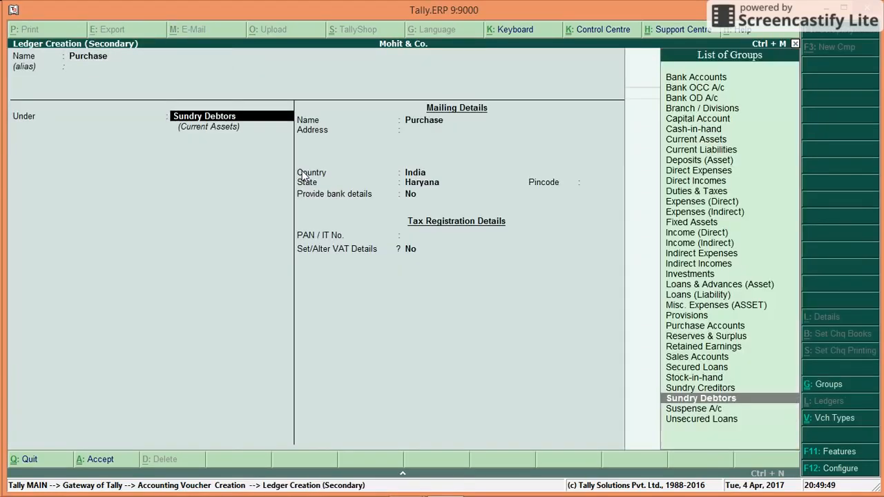
type("Pur")
key("Return")
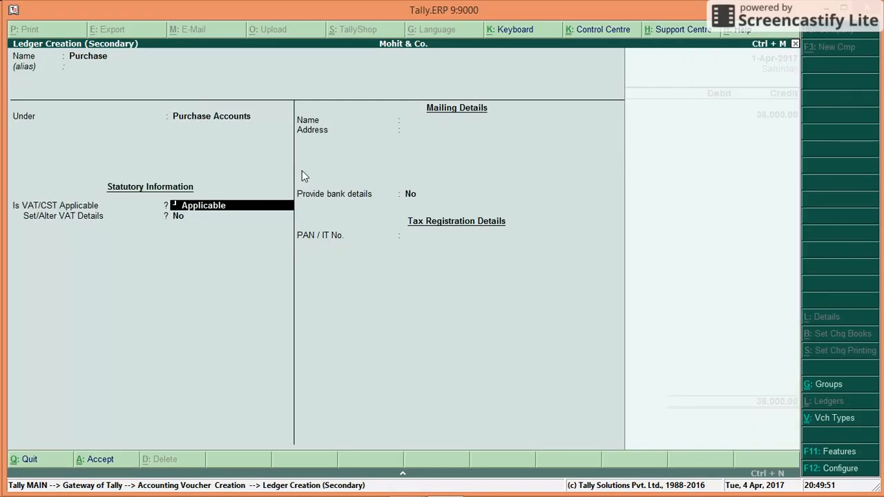
key("ctrl+a")
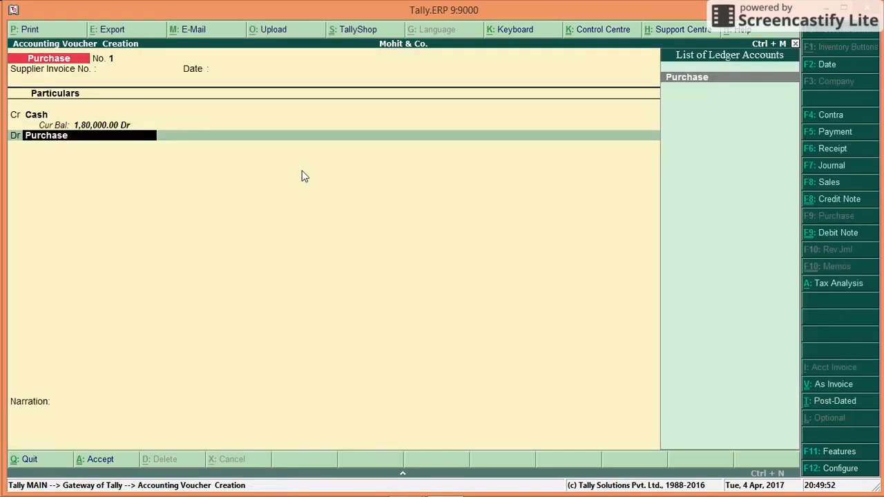
Debit Purchase with 36,000, keep VAT details at No, and save the cash purchase voucher with a blank narration
key("Return")
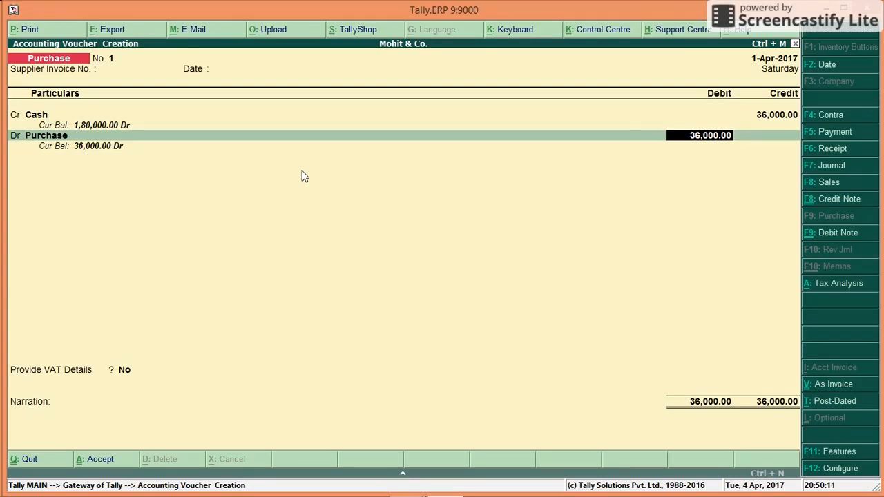
key("Return")
key("Return")
key("Return")
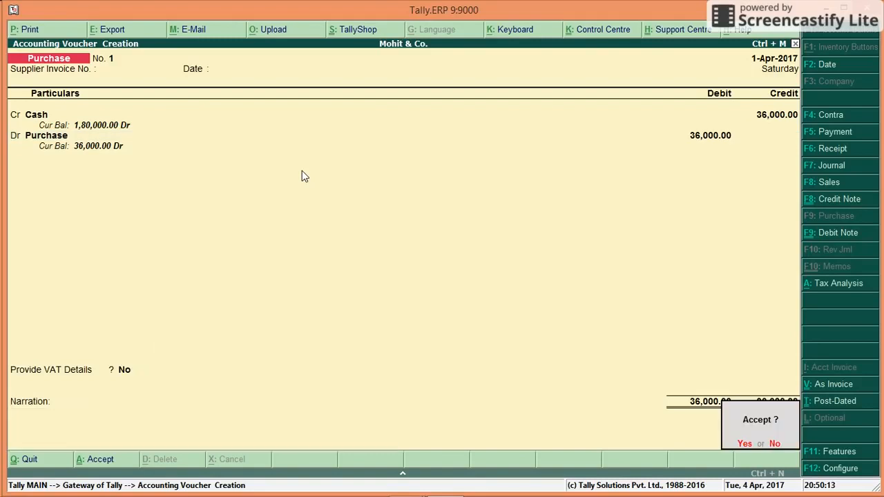
key("Return")
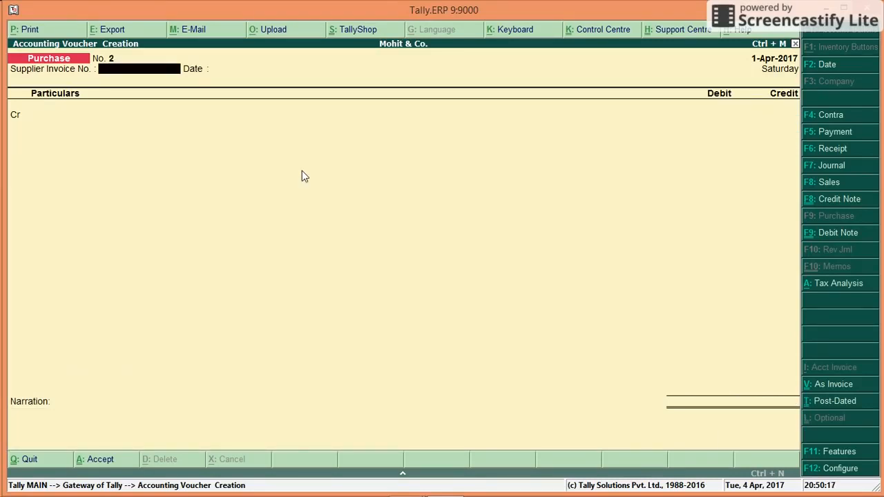
Switch the purchase entry to invoice mode and choose Cash as the party account, leaving the supplier invoice details blank
key("ctrl+v")
key("Return")
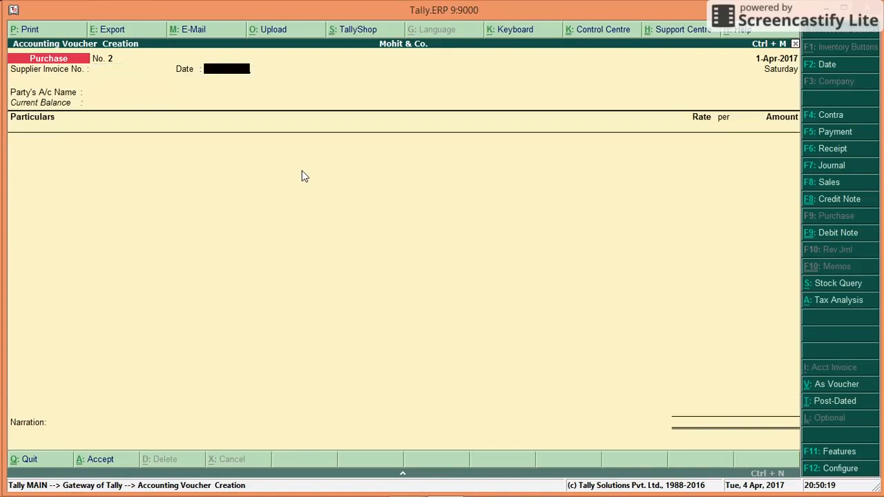
key("Return")
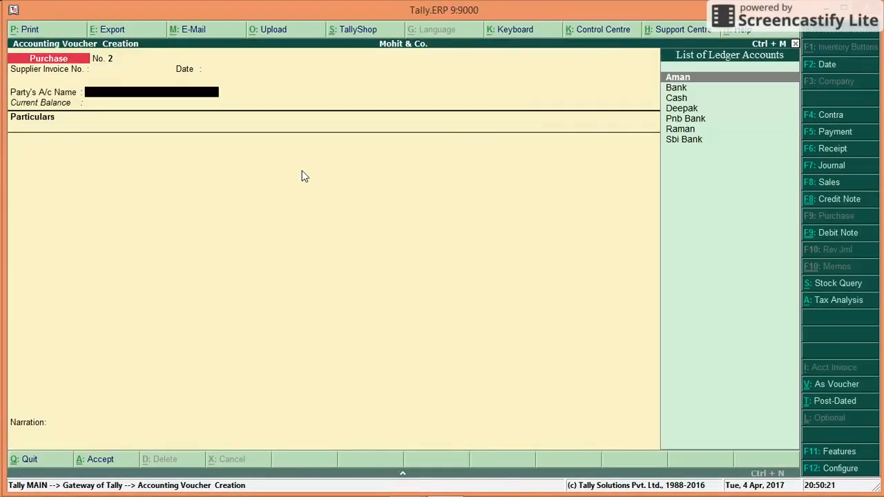
key("Down")
key("Down")
key("Return")
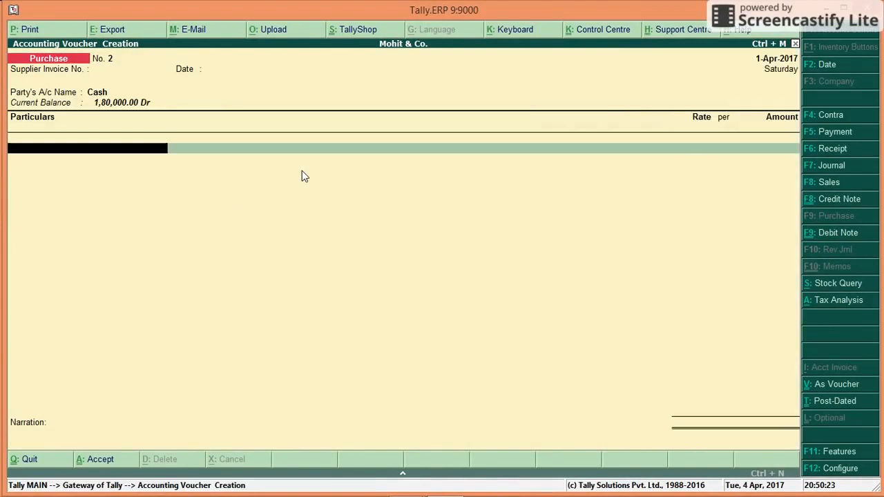
Enter Purchase with an amount of 36,000 in the cash purchase invoice and save it without VAT details or narration
type("p")
key("Return")
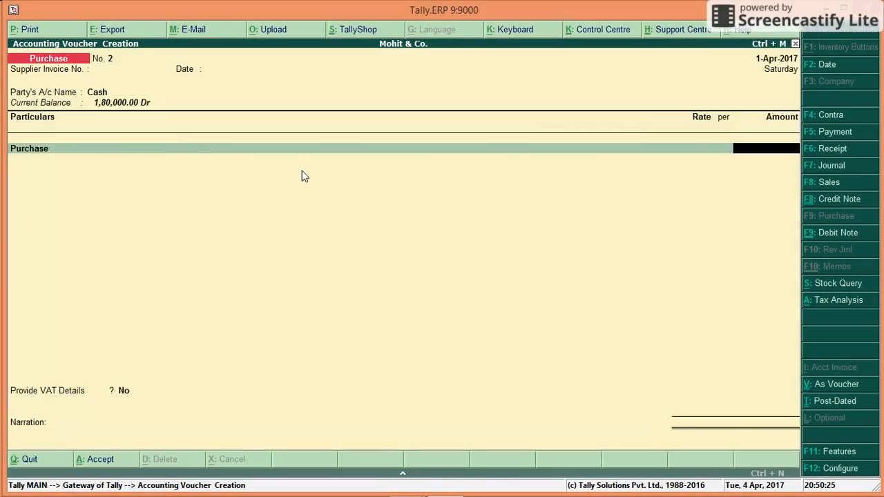
type("36,000")
key("Return")
key("Return")
key("Return")
key("Return")
key("Return")
key("Return")
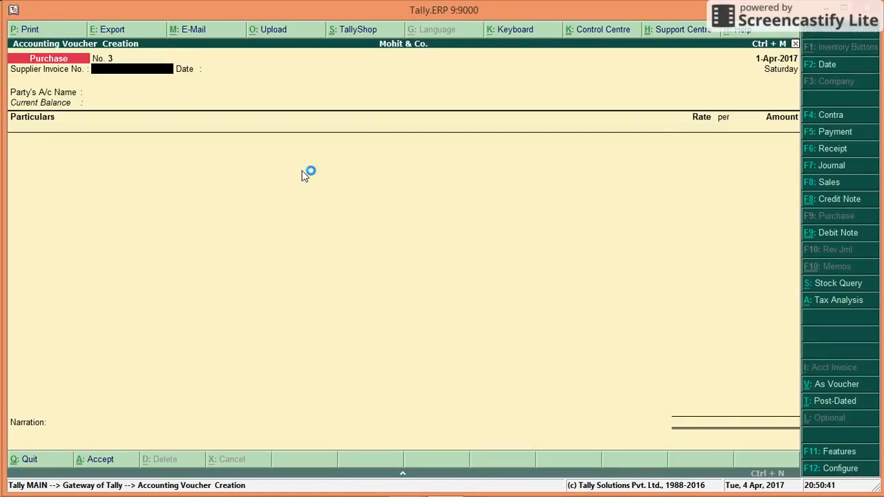
Leave the supplier invoice details blank and start a new party ledger from the purchase invoice, entering the supplier's name
key("Return")
key("Return")
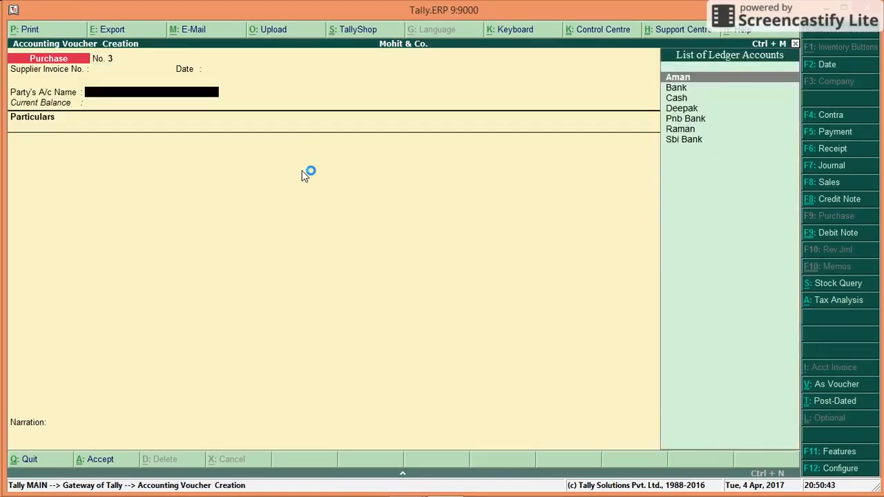
key("alt+c")
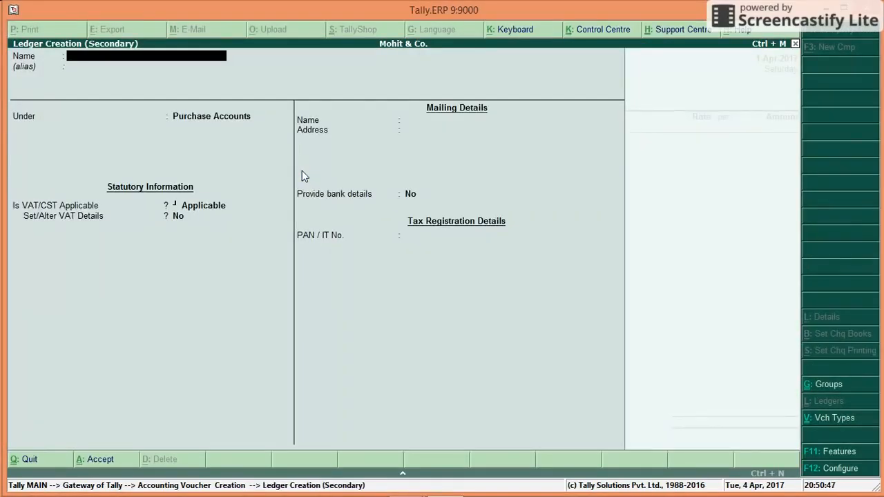
type("Panja")
key("BackSpace")
key("BackSpace")
type("kaj")
key("Return")
Place the supplier's ledger under Sundry Creditors, keep the remaining details at their defaults, and save it as the invoice's party account
type("S")
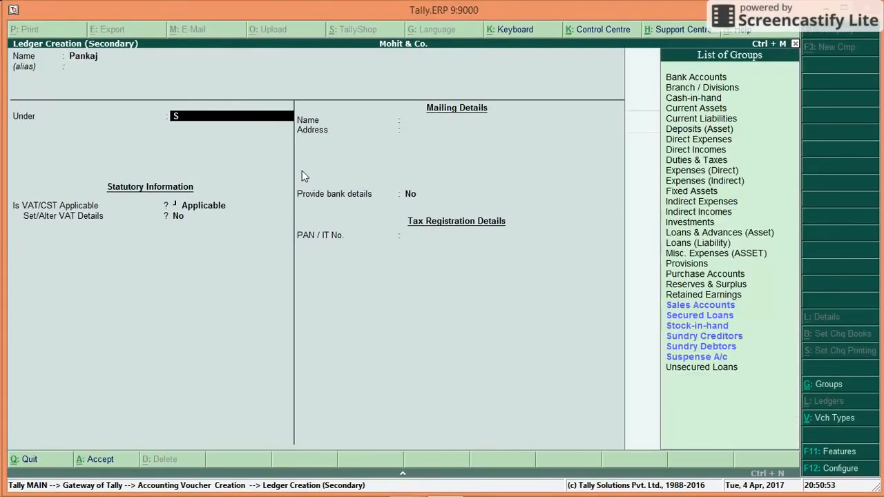
key("Down")
key("Down")
key("Down")
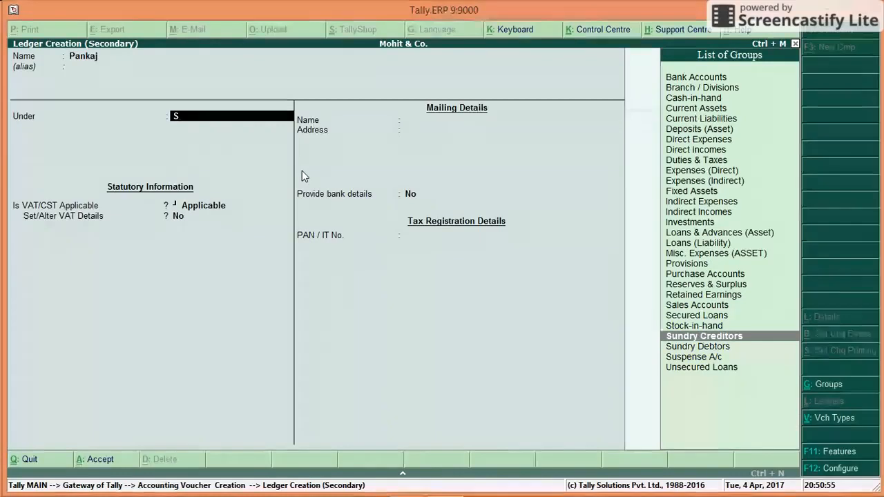
key("Return")
key("Return")
key("Return")
key("Return")
key("Return")
key("Return")
key("Return")
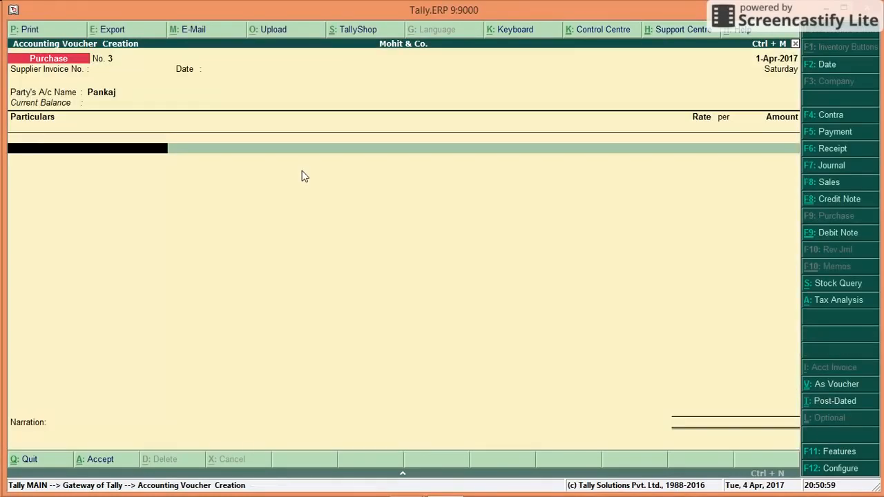
Enter Purchase with an amount of 4,500 in the credit purchase invoice and save it without VAT details or narration
type("p")
key("Return")
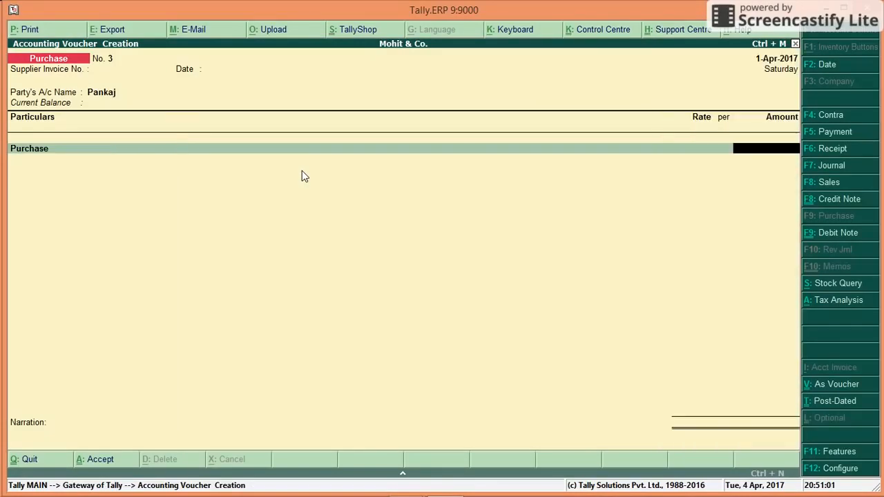
type("4500")
key("Return")
key("Return")
key("Return")
key("Return")
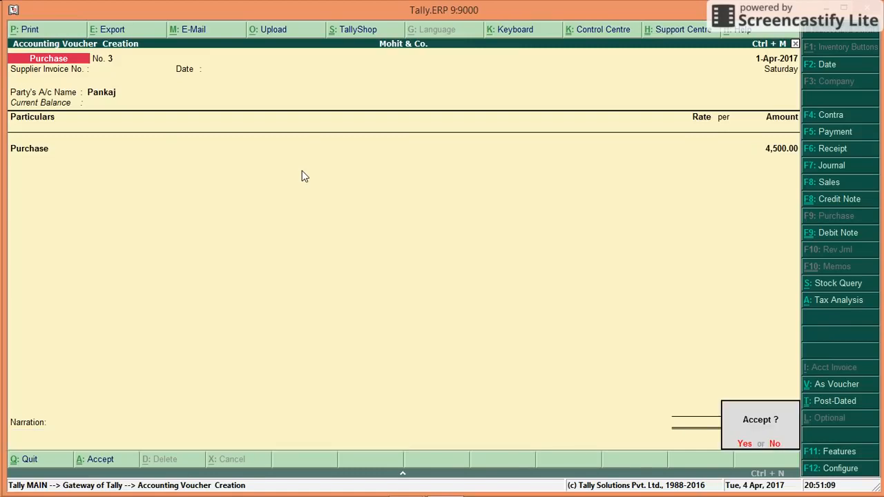
key("Return")
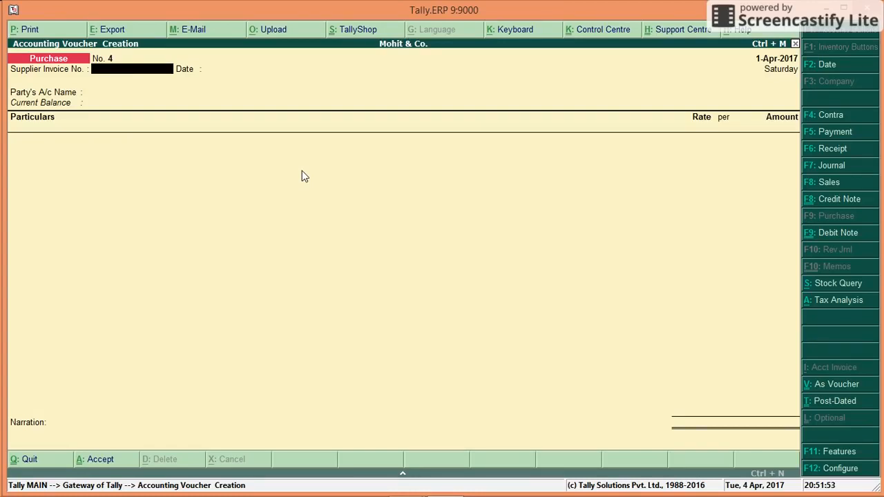
Leave the supplier invoice number blank in the new purchase invoice
key("Return")
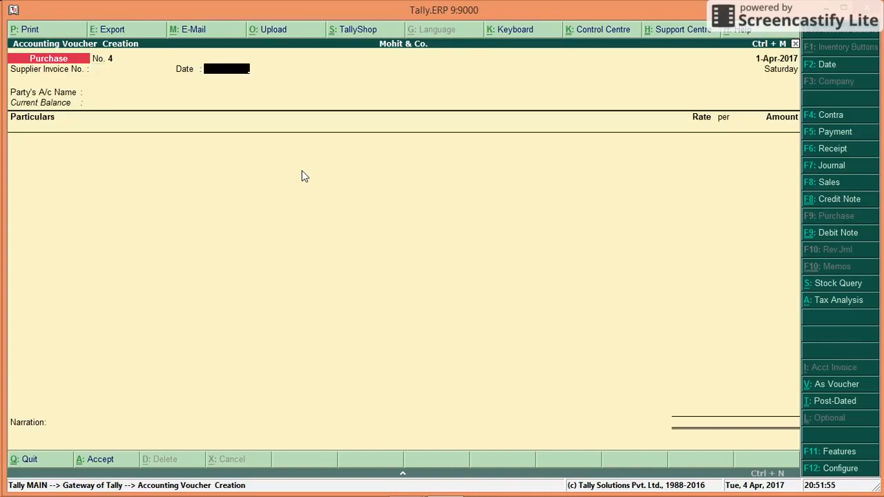